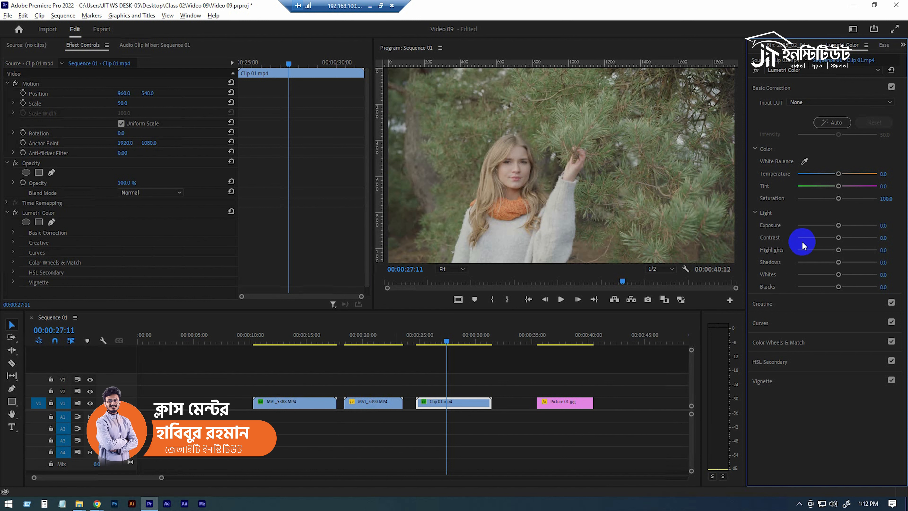
- Try Blacks at 100 on the grayscale clip Picture 01.jpg in Lumetri Basic Correction, then reset it
{"action": "left_click", "coordinate": [563, 343]}
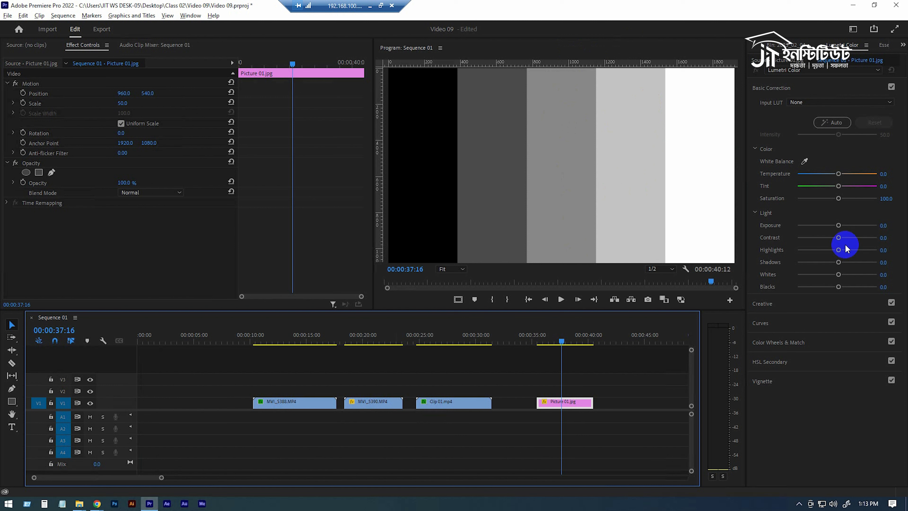
{"action": "left_click_drag", "start_coordinate": [838, 286], "coordinate": [894, 286]}
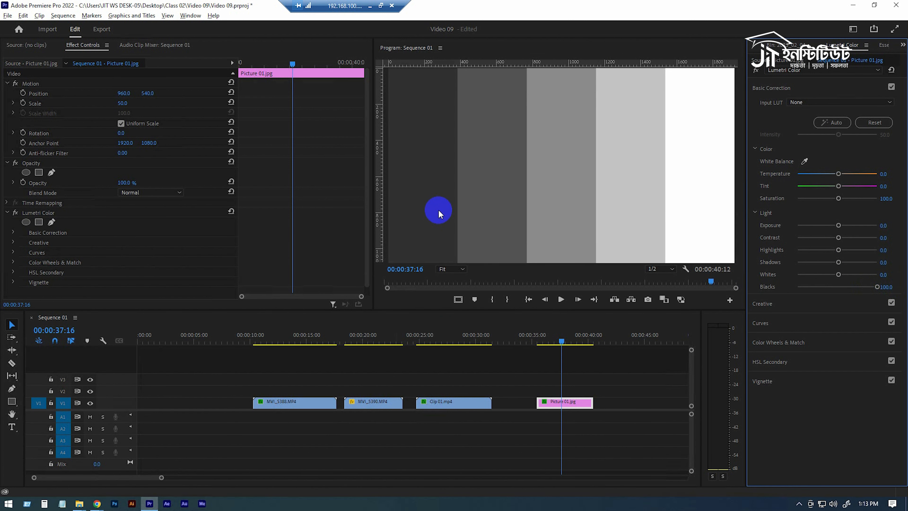
{"action": "double_click", "coordinate": [877, 286]}
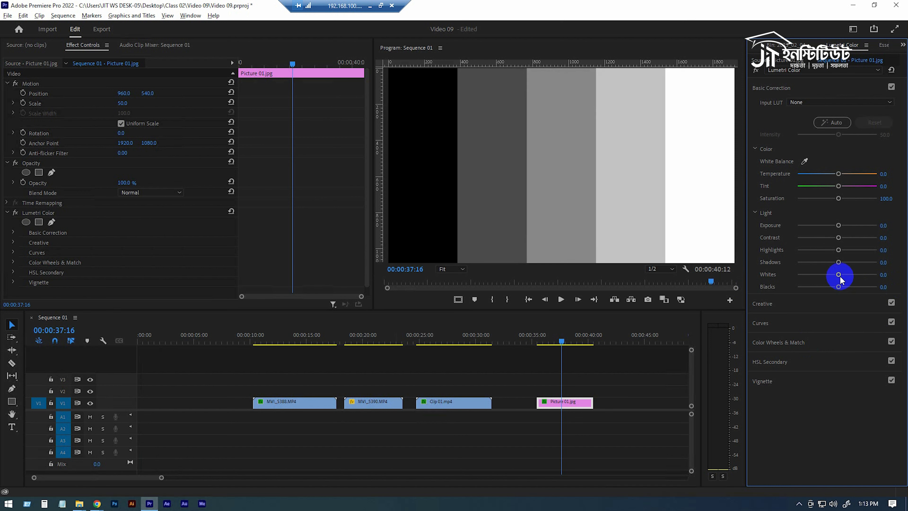
- Try Whites at -100 and 100 and Blacks at -150 on the grayscale clip, returning each to its default
{"action": "left_click_drag", "start_coordinate": [838, 275], "coordinate": [780, 277]}
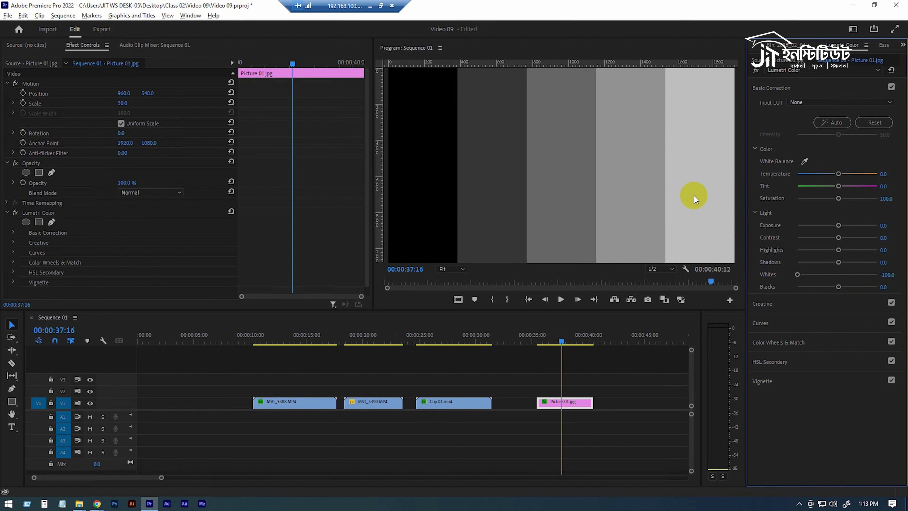
{"action": "double_click", "coordinate": [839, 275]}
{"action": "left_click_drag", "start_coordinate": [838, 275], "coordinate": [905, 280]}
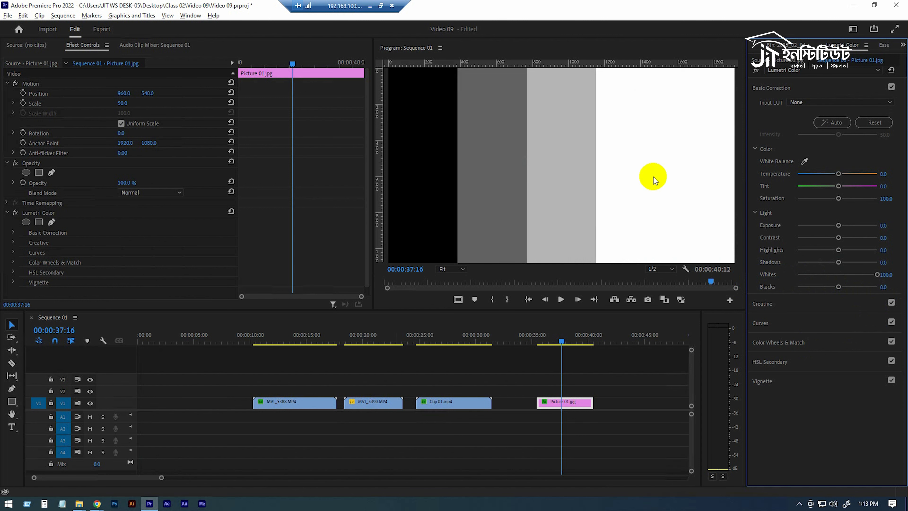
{"action": "double_click", "coordinate": [838, 274]}
{"action": "left_click_drag", "start_coordinate": [839, 287], "coordinate": [477, 257]}
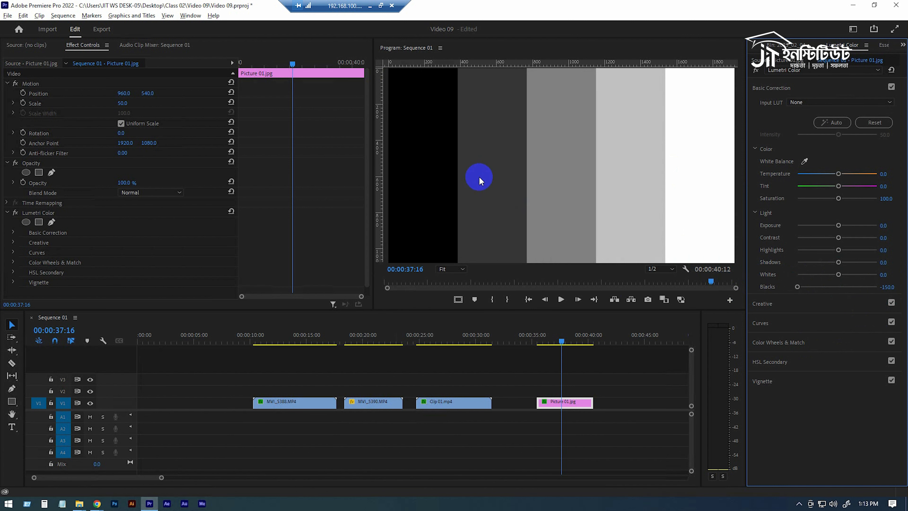
{"action": "key", "text": "ctrl+z"}
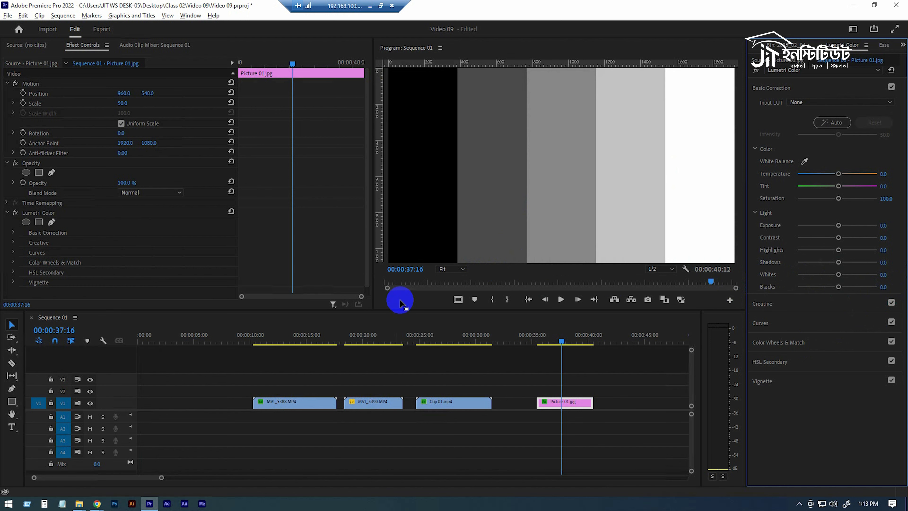
- Set Temperature to 1.7 on Clip 01.mp4 at 00:00:27:16 and try Exposure at 2.4, undoing the exposure change
{"action": "left_click", "coordinate": [449, 340]}
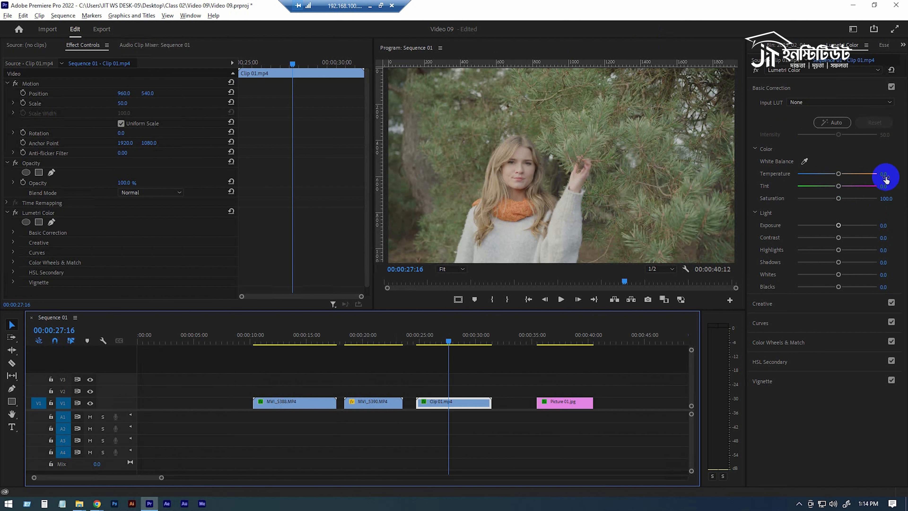
{"action": "left_click_drag", "start_coordinate": [887, 178], "coordinate": [898, 178]}
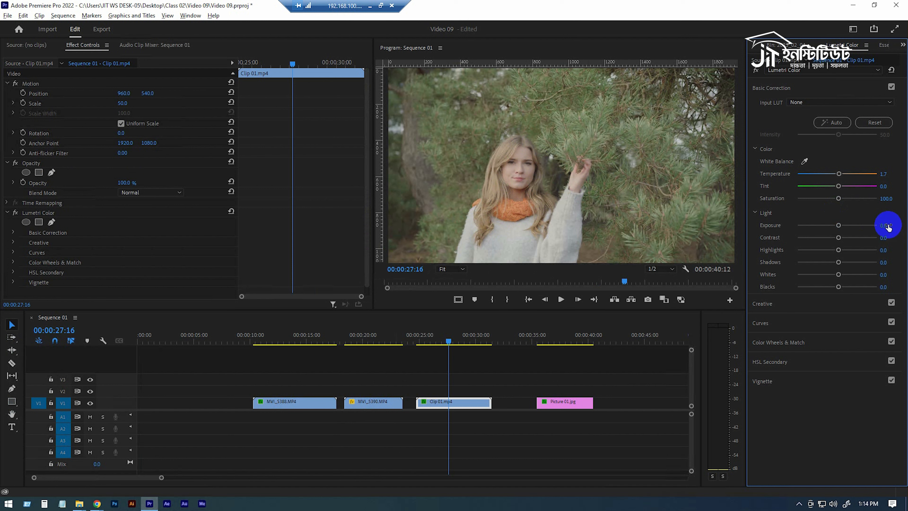
{"action": "left_click_drag", "start_coordinate": [888, 227], "coordinate": [902, 230]}
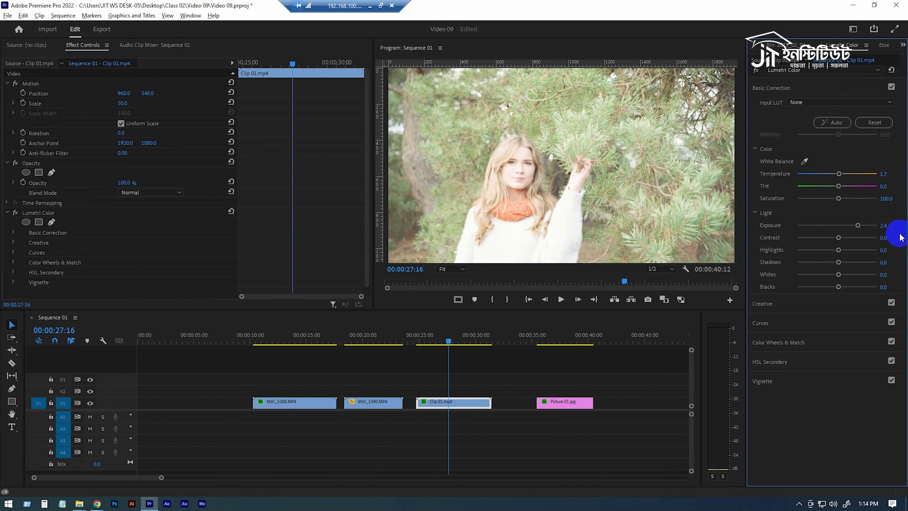
{"action": "key", "text": "ctrl+z"}
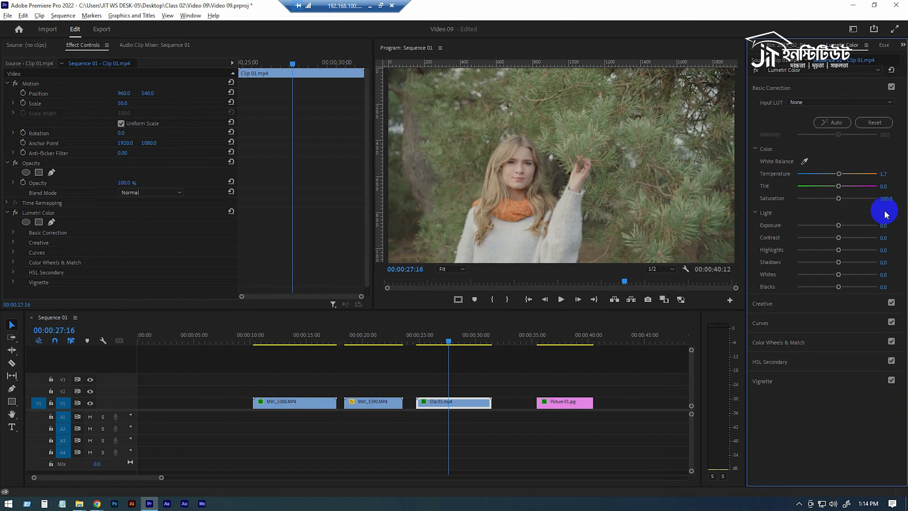
- Set the Exposure of Clip 01.mp4 to 0.3 and its Contrast to 44
{"action": "left_click", "coordinate": [883, 226]}
{"action": "left_click_drag", "start_coordinate": [883, 226], "coordinate": [899, 235]}
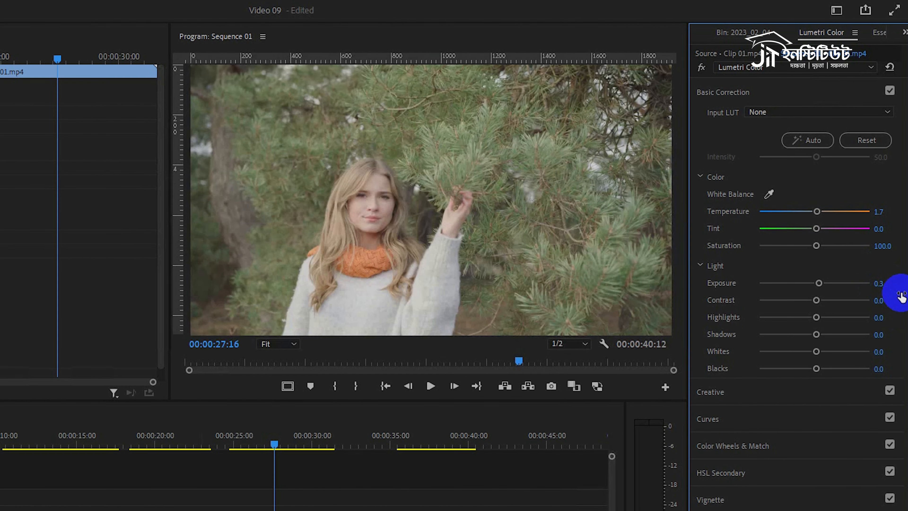
{"action": "left_click_drag", "start_coordinate": [882, 305], "coordinate": [833, 308]}
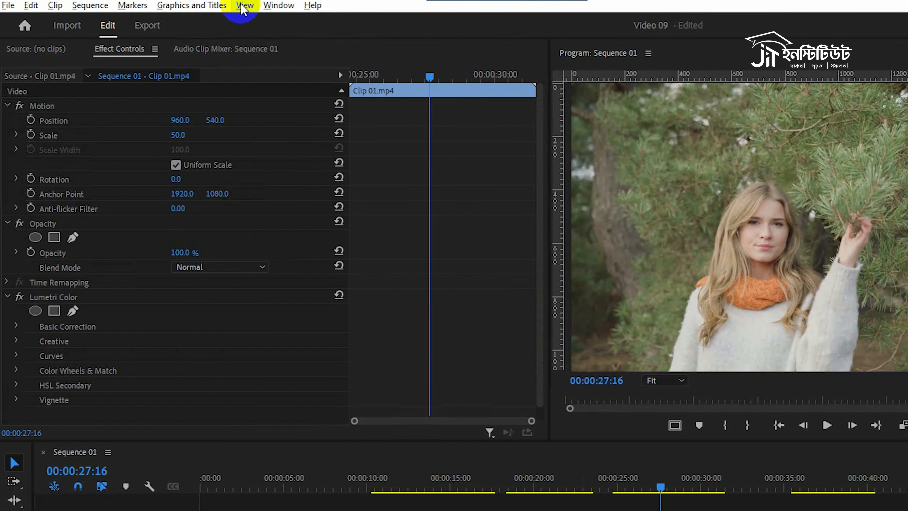
- Display the Lumetri Scopes for Clip 01.mp4
{"action": "left_click", "coordinate": [190, 16]}
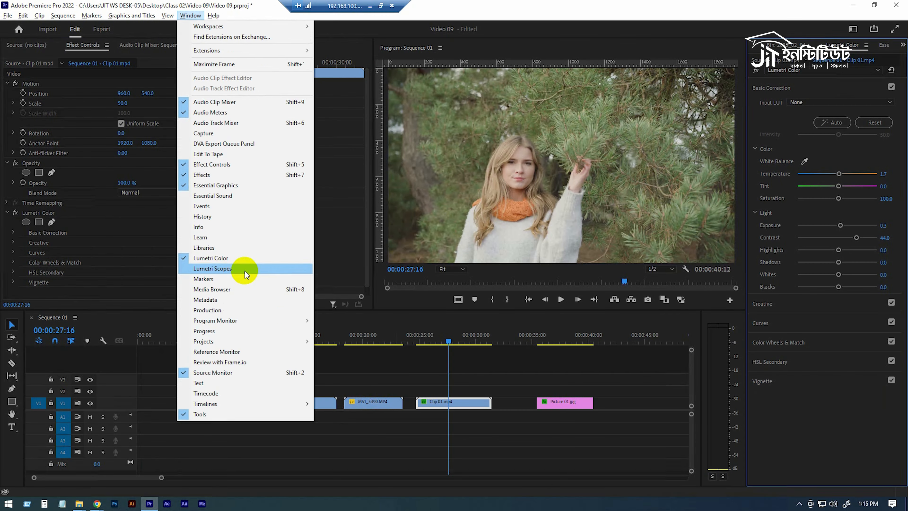
{"action": "left_click", "coordinate": [360, 391]}
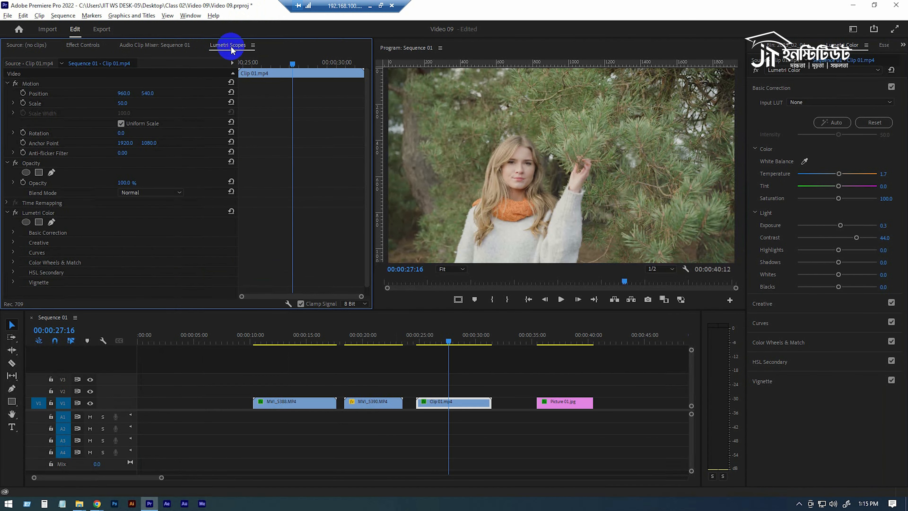
{"action": "left_click", "coordinate": [177, 44]}
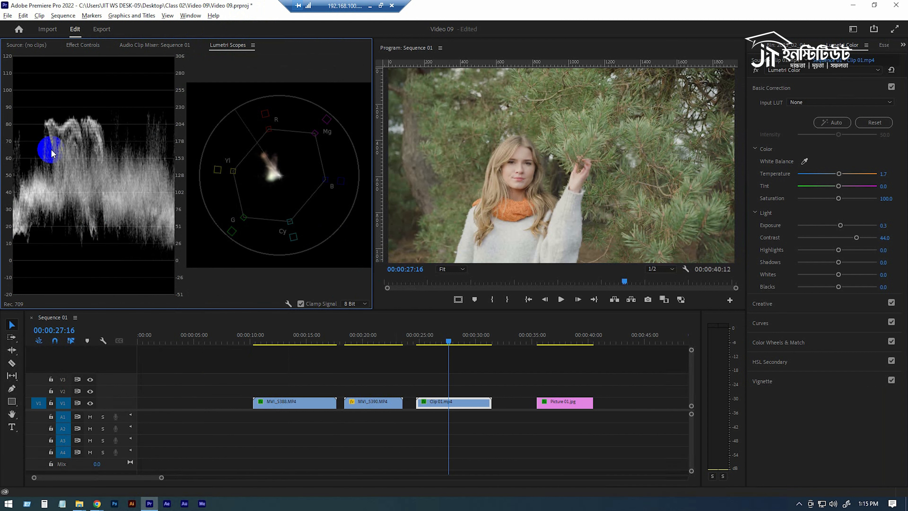
- Reset the Exposure, Contrast and Temperature of Clip 01.mp4 to their defaults
{"action": "double_click", "coordinate": [840, 226]}
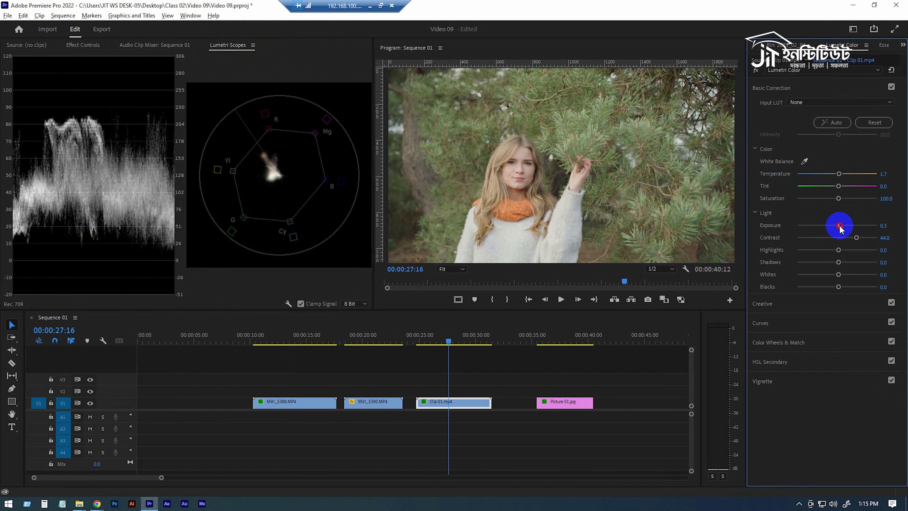
{"action": "double_click", "coordinate": [855, 237]}
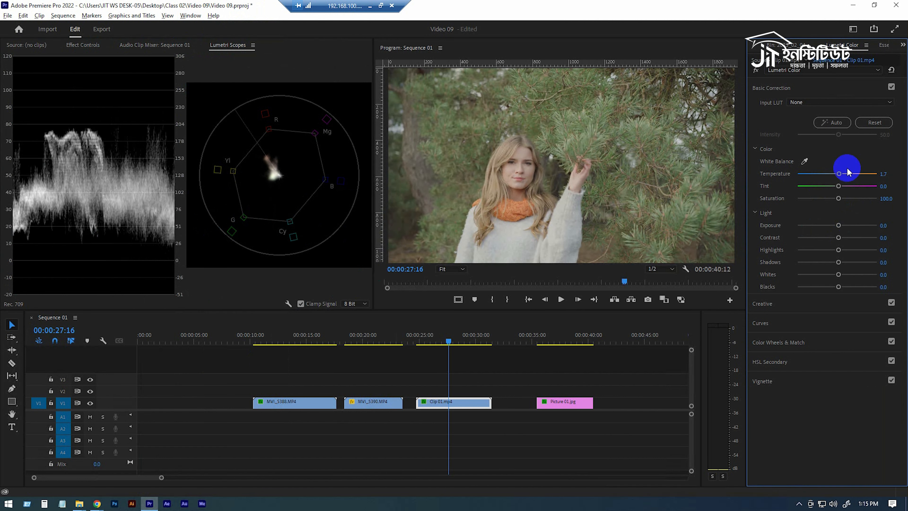
{"action": "double_click", "coordinate": [841, 174]}
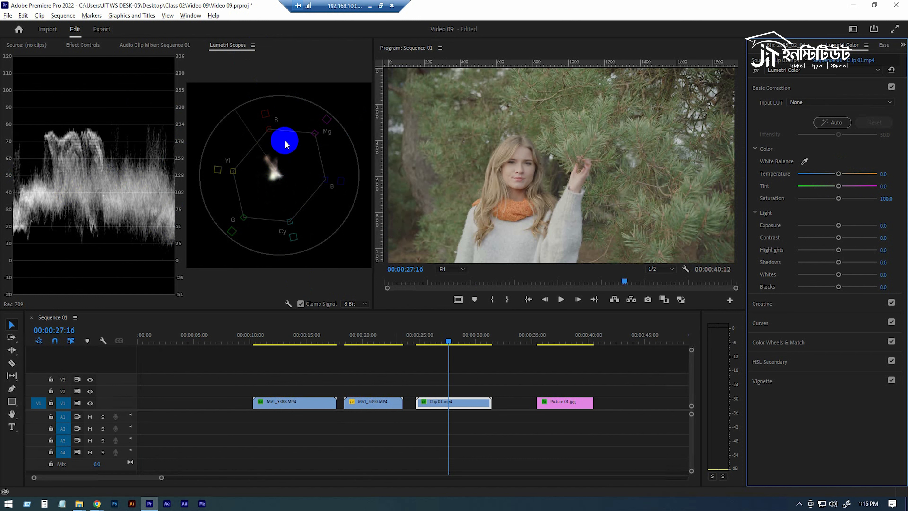
- Hide the Vectorscope YUV so that the scopes show only the Waveform (Luma)
{"action": "right_click", "coordinate": [335, 103]}
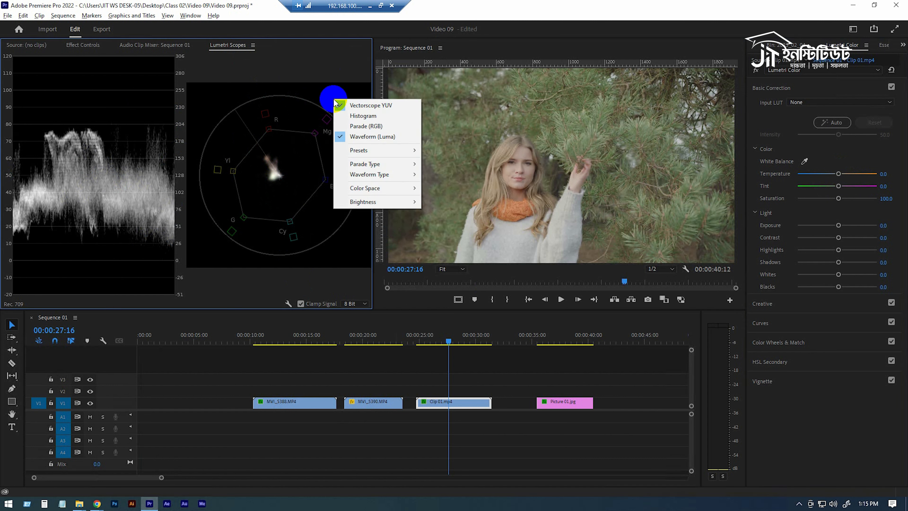
{"action": "left_click", "coordinate": [371, 108]}
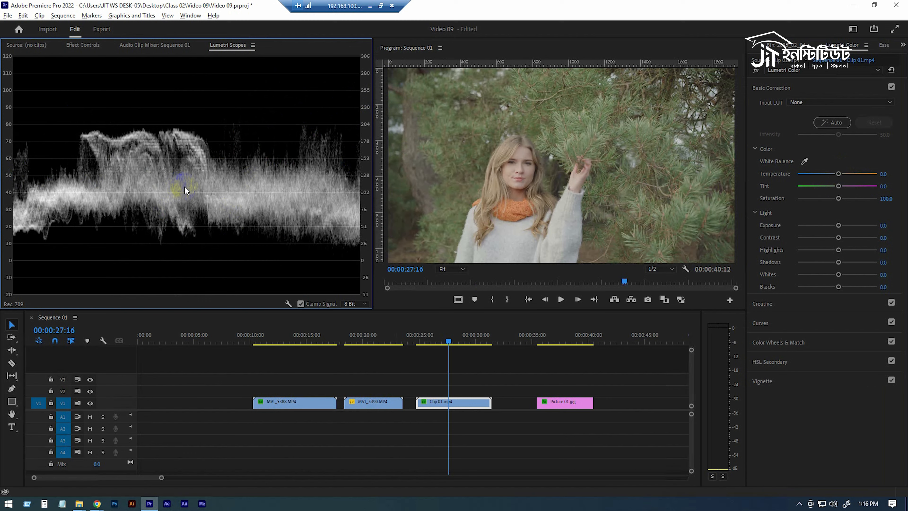
- Try the RGB waveform type in the scopes, then switch the waveform back to Luma
{"action": "right_click", "coordinate": [204, 157]}
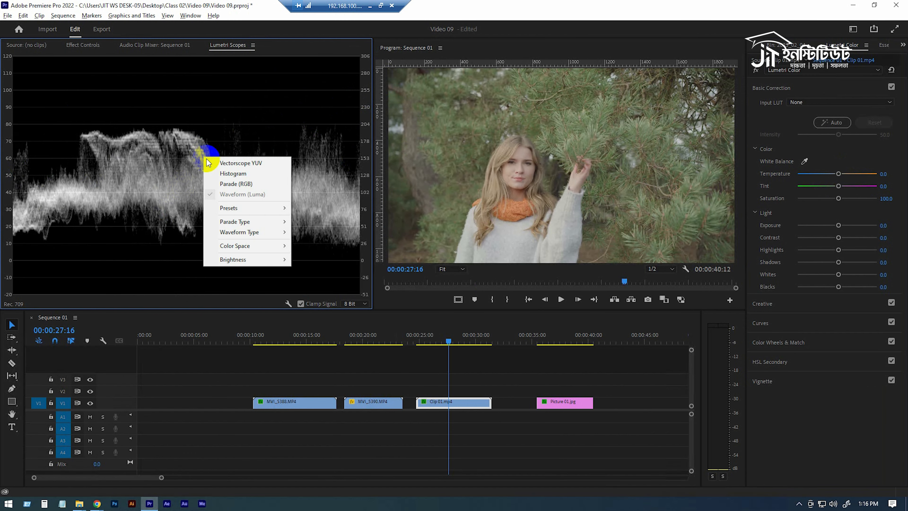
{"action": "mouse_move", "coordinate": [249, 232]}
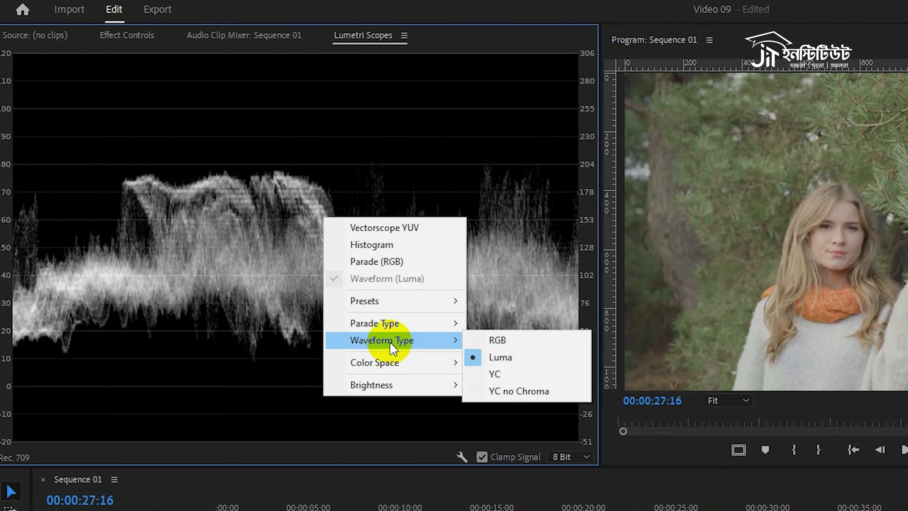
{"action": "left_click", "coordinate": [494, 345]}
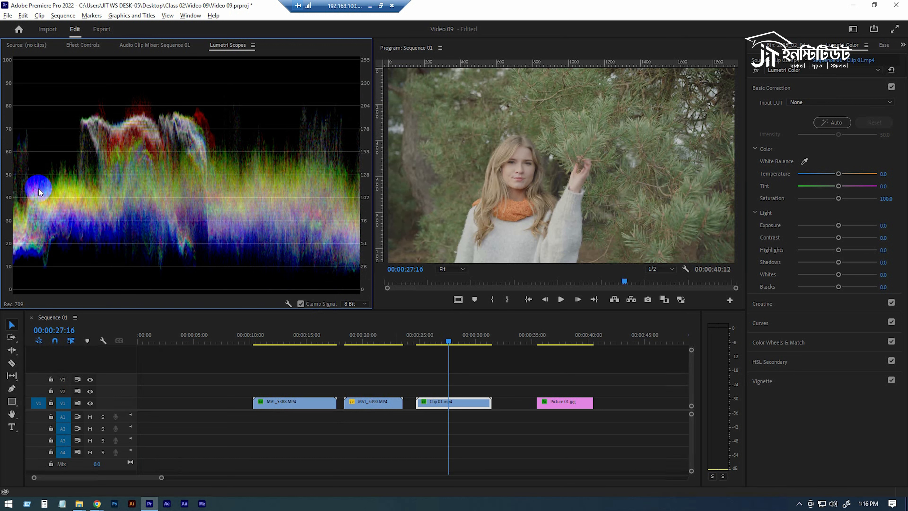
{"action": "right_click", "coordinate": [215, 171]}
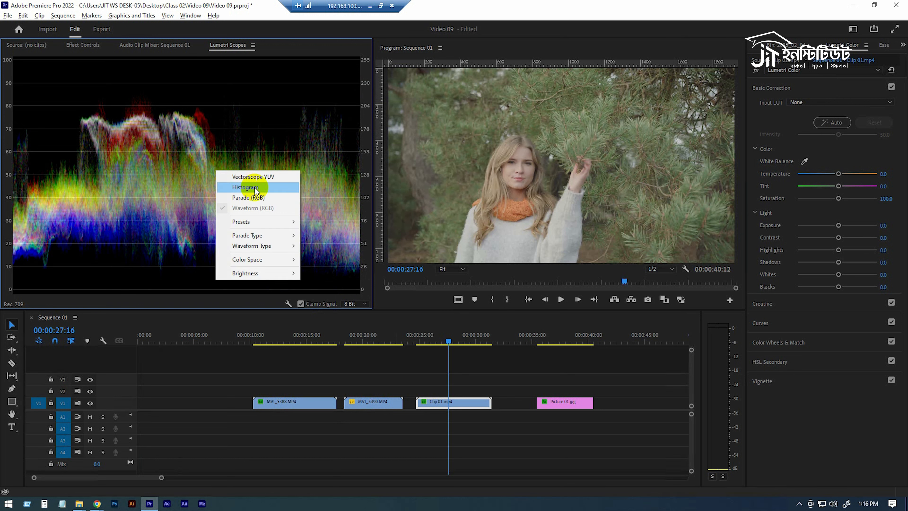
{"action": "mouse_move", "coordinate": [258, 246]}
{"action": "left_click", "coordinate": [350, 257]}
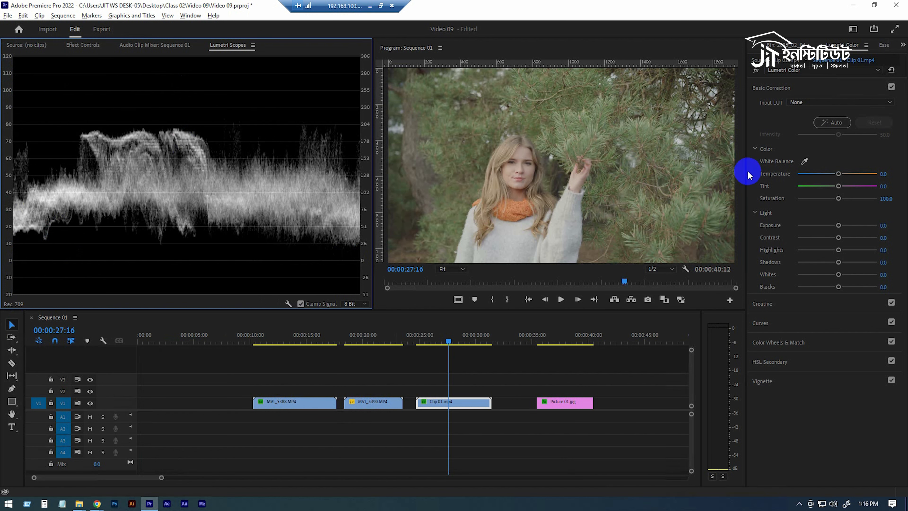
- Try extreme Exposure values on Clip 01.mp4, from 5.0 down to -5.0 and lower, then undo the exposure changes
{"action": "left_click_drag", "start_coordinate": [839, 225], "coordinate": [906, 225]}
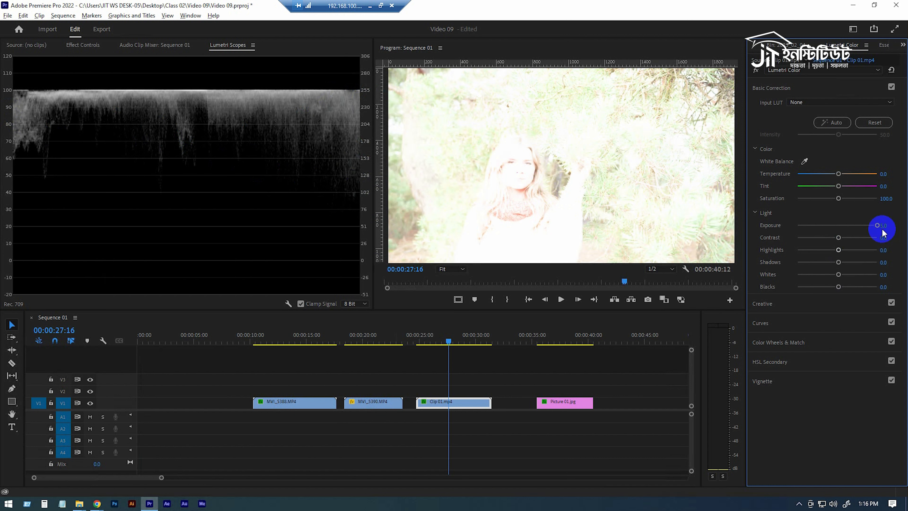
{"action": "left_click_drag", "start_coordinate": [877, 225], "coordinate": [392, 220]}
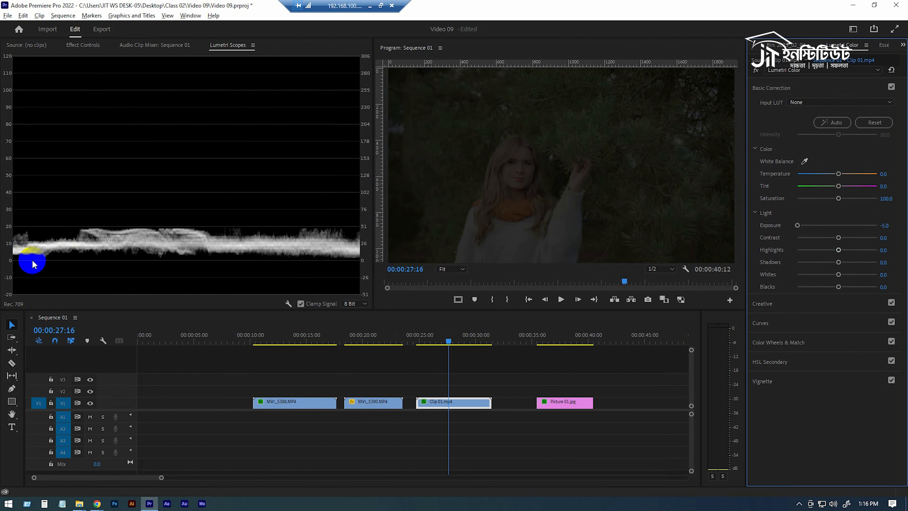
{"action": "left_click_drag", "start_coordinate": [882, 226], "coordinate": [699, 223]}
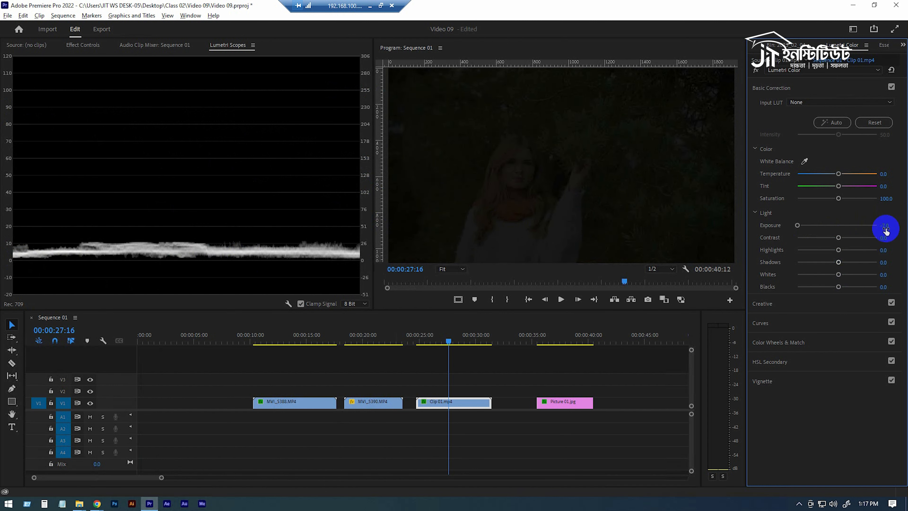
{"action": "left_click_drag", "start_coordinate": [784, 233], "coordinate": [892, 264]}
{"action": "key", "text": "ctrl+z"}
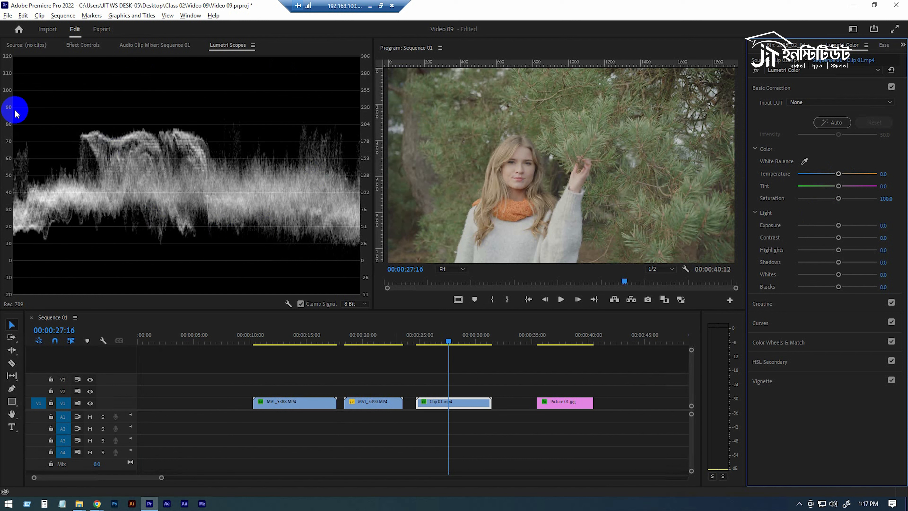
{"action": "left_click", "coordinate": [22, 212]}
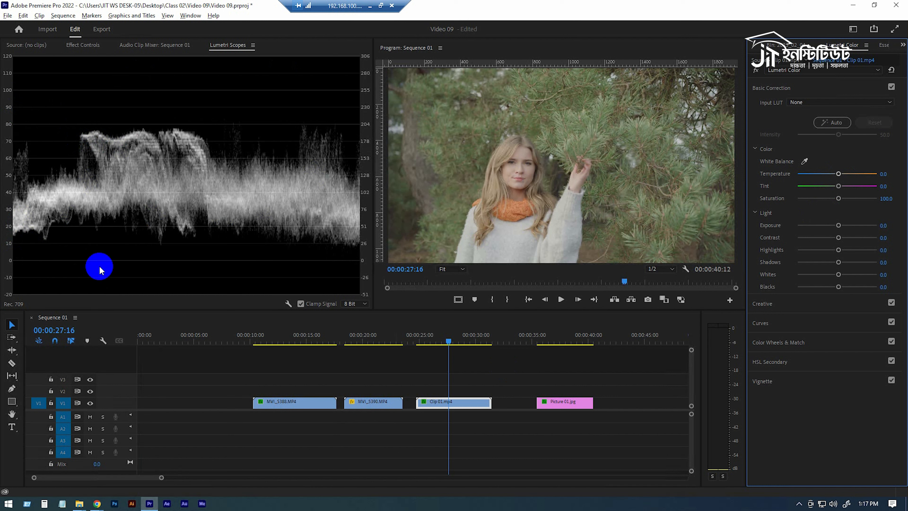
{"action": "left_click", "coordinate": [349, 211]}
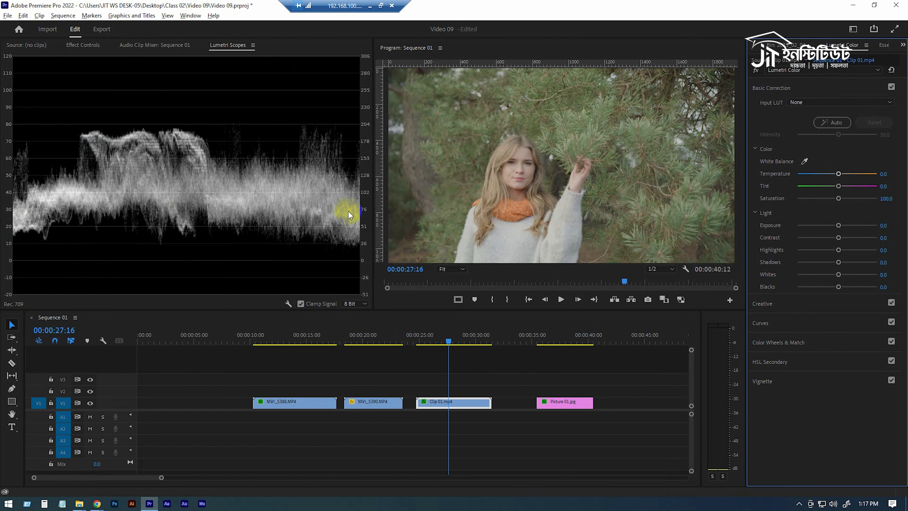
- Set the Exposure of Clip 01.mp4 to 0.7 and its Contrast to 59.8, trying Contrast at 100 first
{"action": "mouse_move", "coordinate": [839, 225]}
{"action": "left_mouse_down"}
{"action": "mouse_move", "coordinate": [819, 227]}
{"action": "mouse_move", "coordinate": [853, 228]}
{"action": "mouse_move", "coordinate": [830, 220]}
{"action": "mouse_move", "coordinate": [845, 221]}
{"action": "left_mouse_up"}
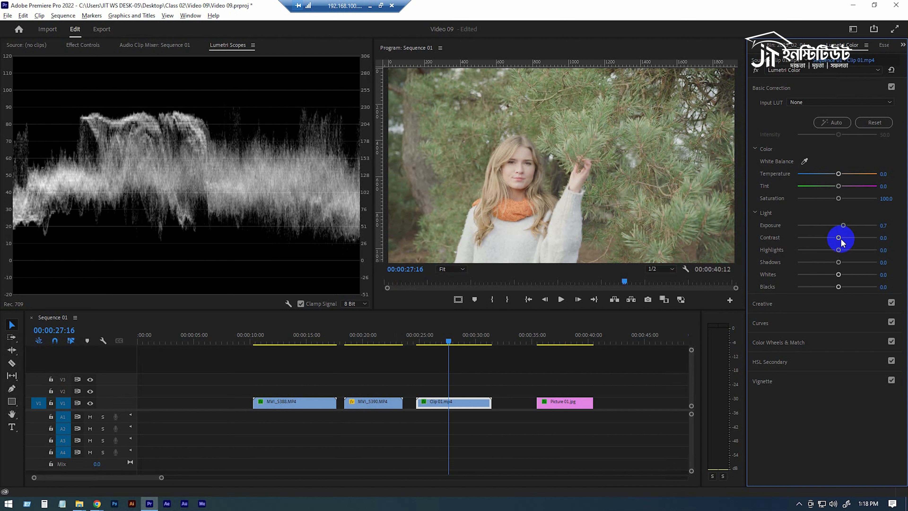
{"action": "left_click_drag", "start_coordinate": [841, 243], "coordinate": [894, 242]}
{"action": "left_click", "coordinate": [771, 288]}
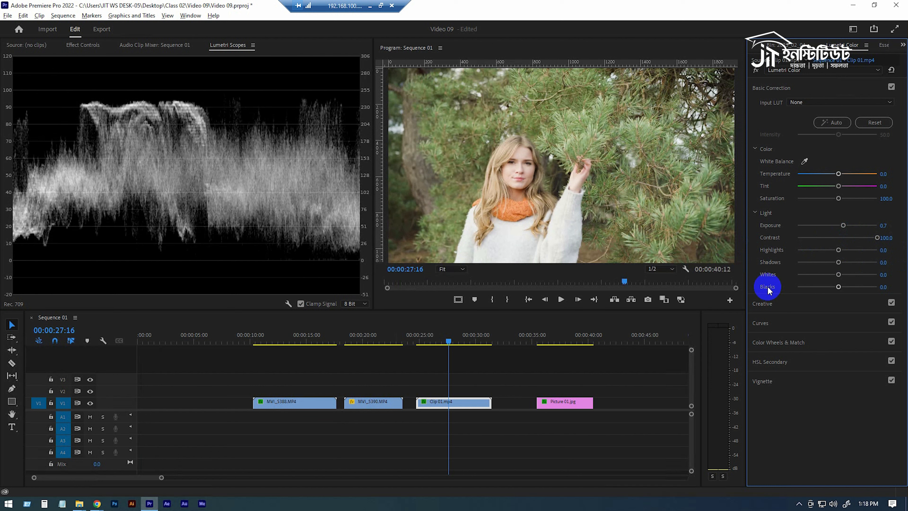
{"action": "left_click_drag", "start_coordinate": [877, 238], "coordinate": [861, 240]}
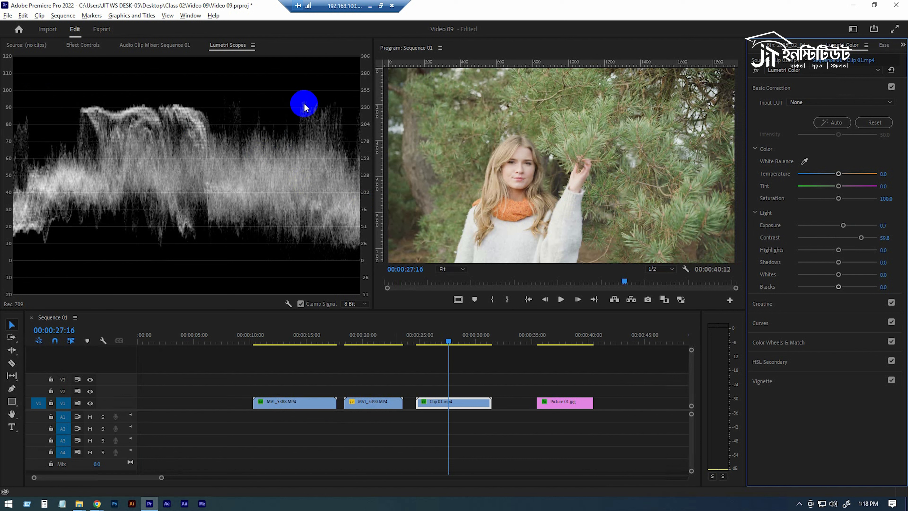
- Lower the Contrast of Clip 01.mp4 to 51.5 and its Exposure to 0.6, using the luma waveform as a guide
{"action": "left_click", "coordinate": [175, 108]}
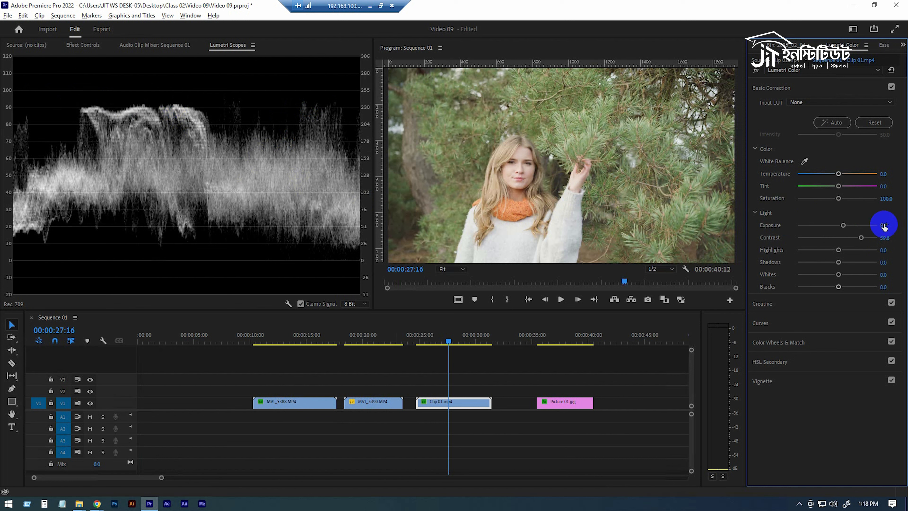
{"action": "left_click_drag", "start_coordinate": [863, 237], "coordinate": [858, 238]}
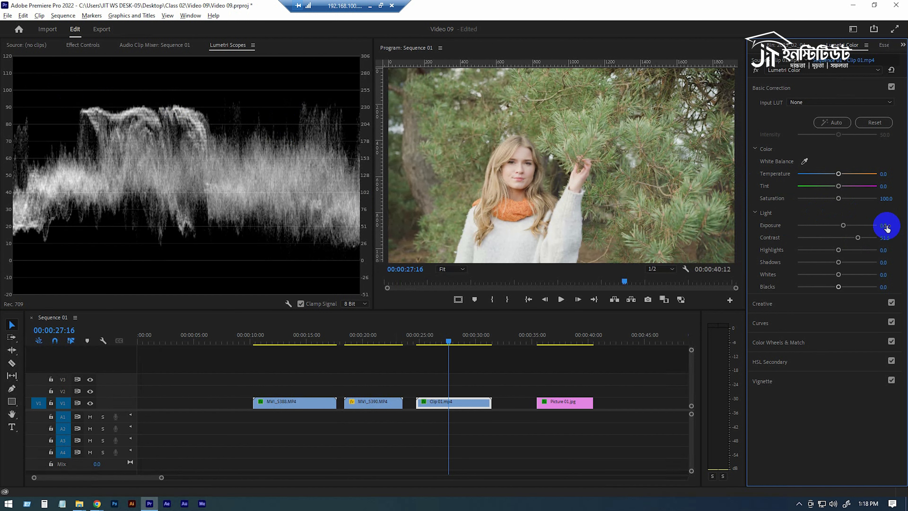
{"action": "left_click_drag", "start_coordinate": [884, 225], "coordinate": [882, 225]}
{"action": "left_click", "coordinate": [103, 117]}
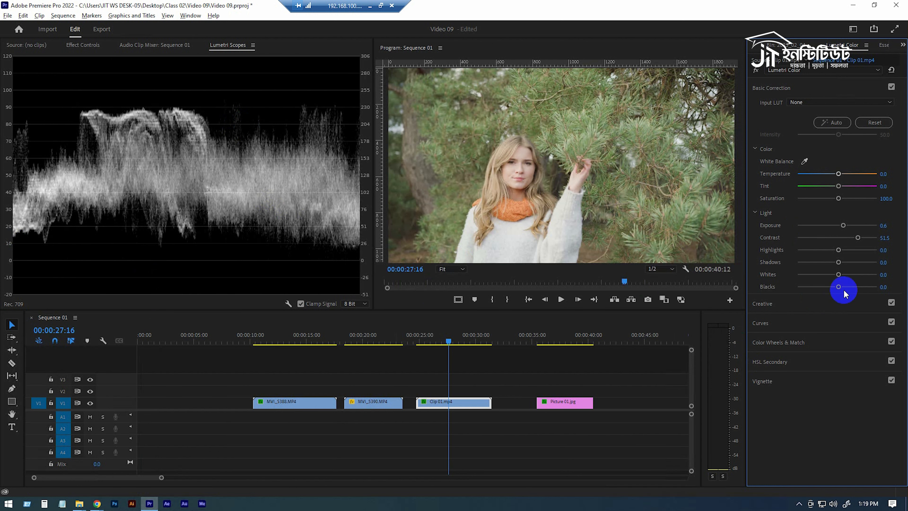
- Try Blacks at -100 on Clip 01.mp4, undo it, and set Blacks to -12.0
{"action": "left_click_drag", "start_coordinate": [839, 286], "coordinate": [811, 286]}
{"action": "left_click_drag", "start_coordinate": [793, 289], "coordinate": [771, 286]}
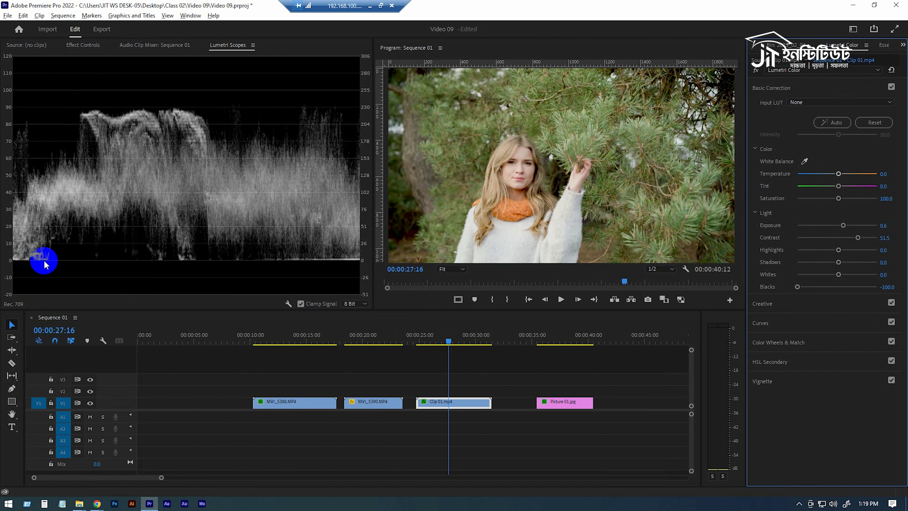
{"action": "key", "text": "ctrl+z"}
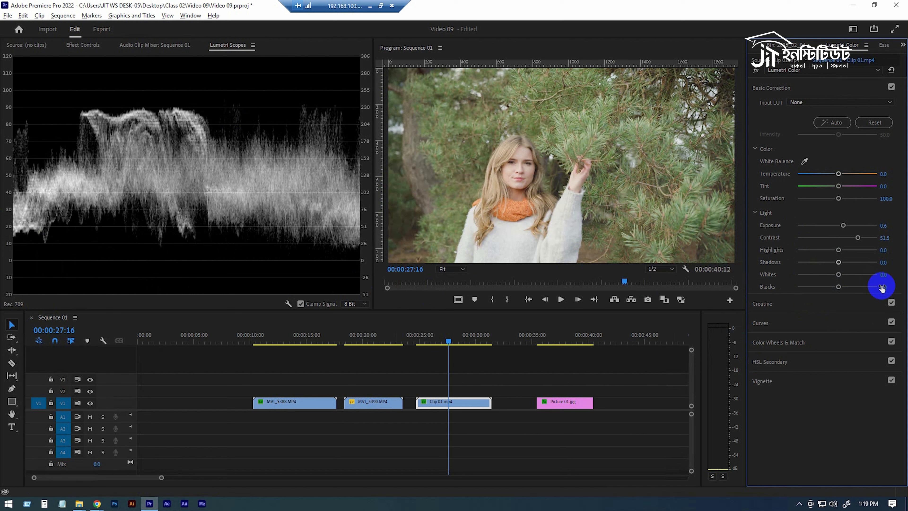
{"action": "left_click_drag", "start_coordinate": [888, 287], "coordinate": [876, 283]}
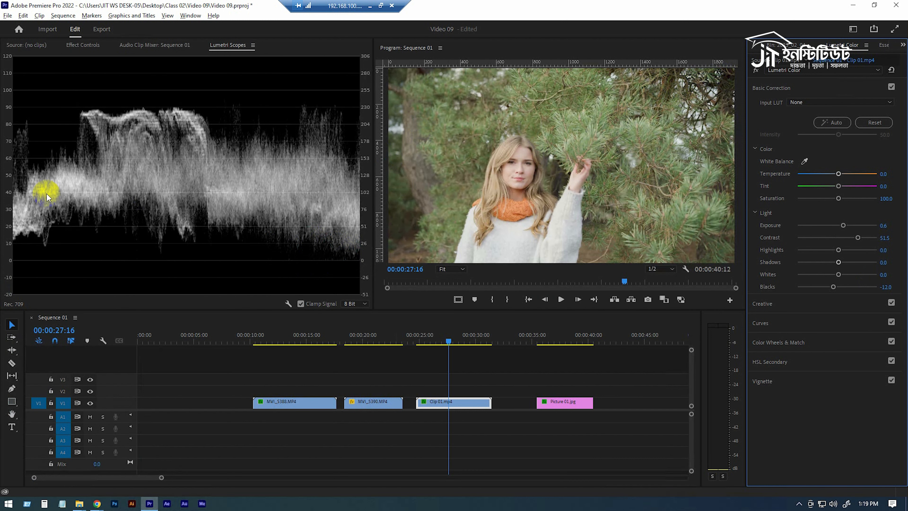
- Select Picture 01.jpg at 00:00:37:23, try its Exposure at -5.0, undo that, and test and reset its Blacks
{"action": "left_click", "coordinate": [544, 410]}
{"action": "left_click", "coordinate": [568, 345]}
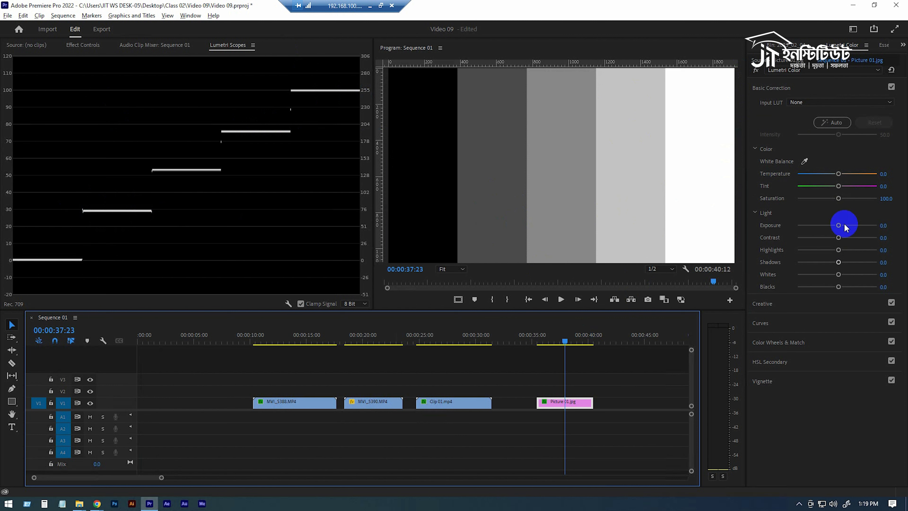
{"action": "left_click_drag", "start_coordinate": [838, 225], "coordinate": [762, 251]}
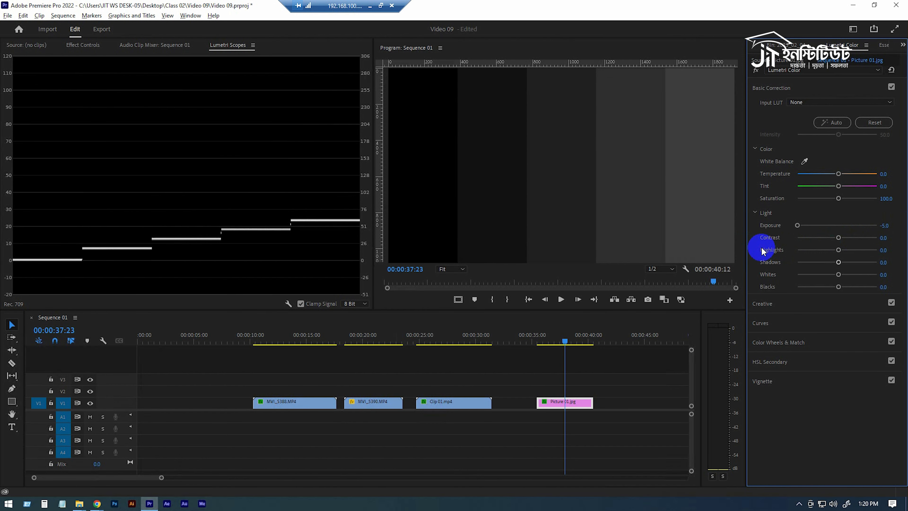
{"action": "key", "text": "ctrl+z"}
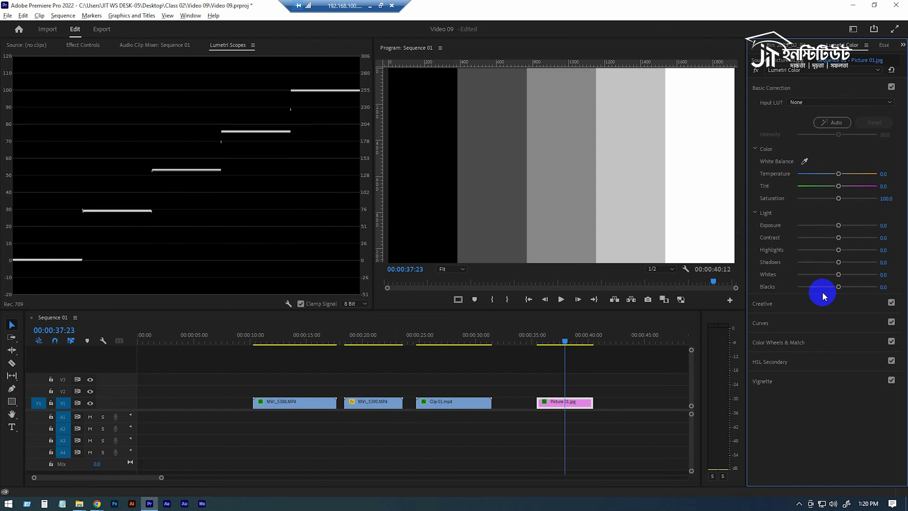
{"action": "mouse_move", "coordinate": [831, 290]}
{"action": "left_mouse_down"}
{"action": "mouse_move", "coordinate": [819, 290]}
{"action": "mouse_move", "coordinate": [881, 284]}
{"action": "mouse_move", "coordinate": [841, 278]}
{"action": "mouse_move", "coordinate": [786, 284]}
{"action": "mouse_move", "coordinate": [860, 279]}
{"action": "mouse_move", "coordinate": [764, 292]}
{"action": "mouse_move", "coordinate": [839, 293]}
{"action": "left_mouse_up"}
{"action": "double_click", "coordinate": [839, 288]}
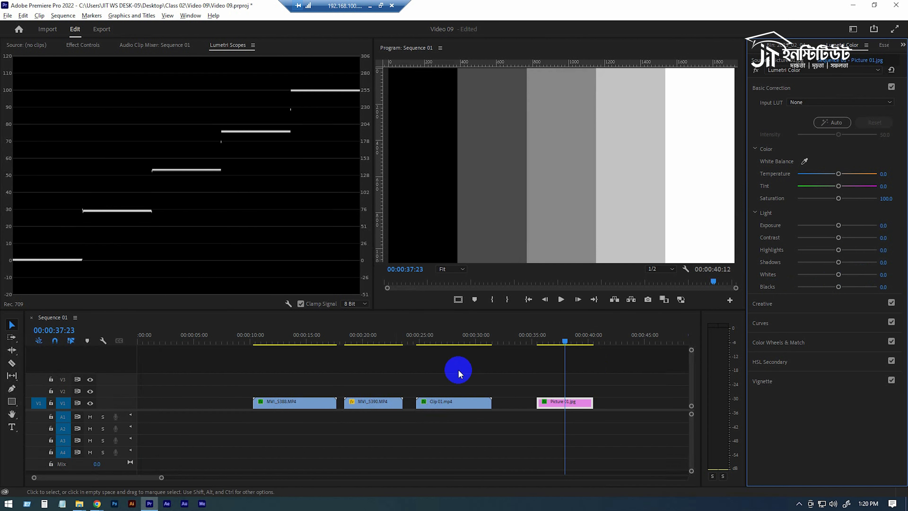
- Return to Clip 01.mp4 at 00:00:27:22 and set its Blacks to 14.7 and Whites to 9.8, trying Whites at -40.0 first
{"action": "left_click", "coordinate": [451, 343]}
{"action": "left_click", "coordinate": [482, 401]}
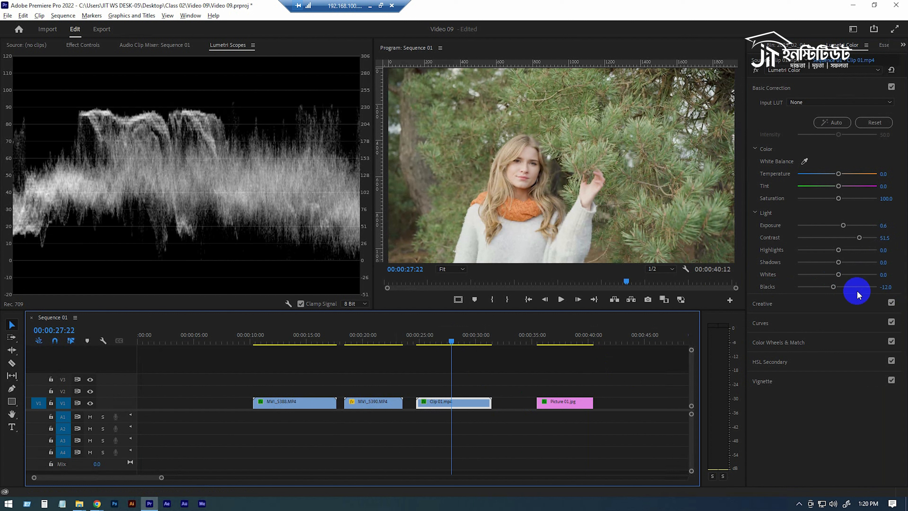
{"action": "left_click", "coordinate": [884, 275]}
{"action": "left_click_drag", "start_coordinate": [884, 275], "coordinate": [757, 277]}
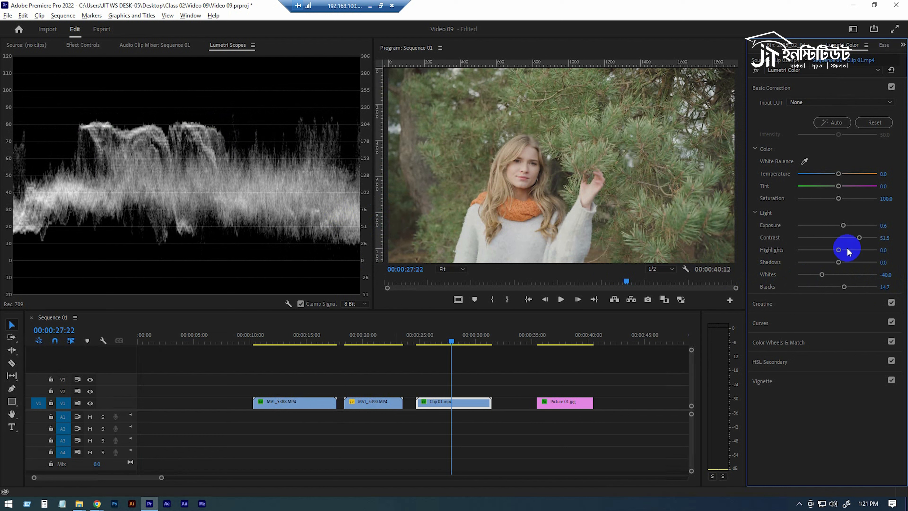
{"action": "left_click_drag", "start_coordinate": [886, 274], "coordinate": [808, 278]}
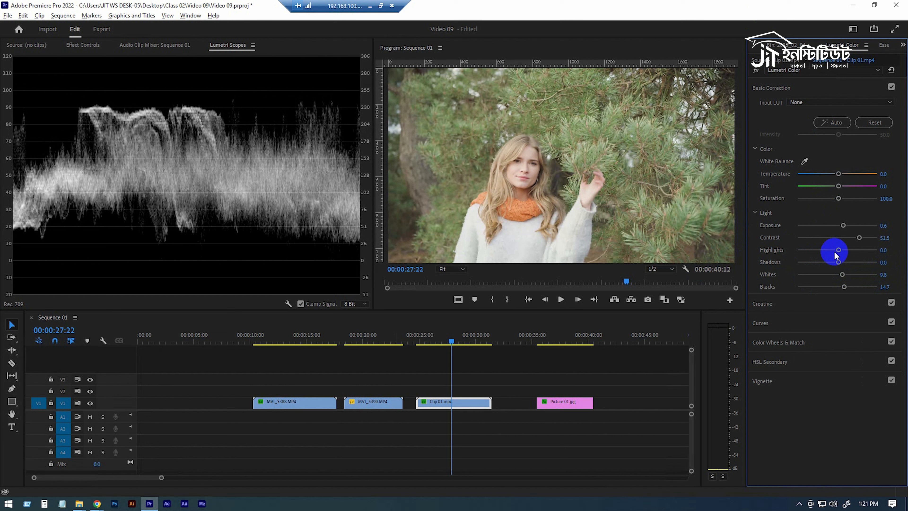
- Set the Highlights of Clip 01.mp4 to 57.0, its Whites to -43.2 and its Saturation to 111.2
{"action": "left_click", "coordinate": [886, 252]}
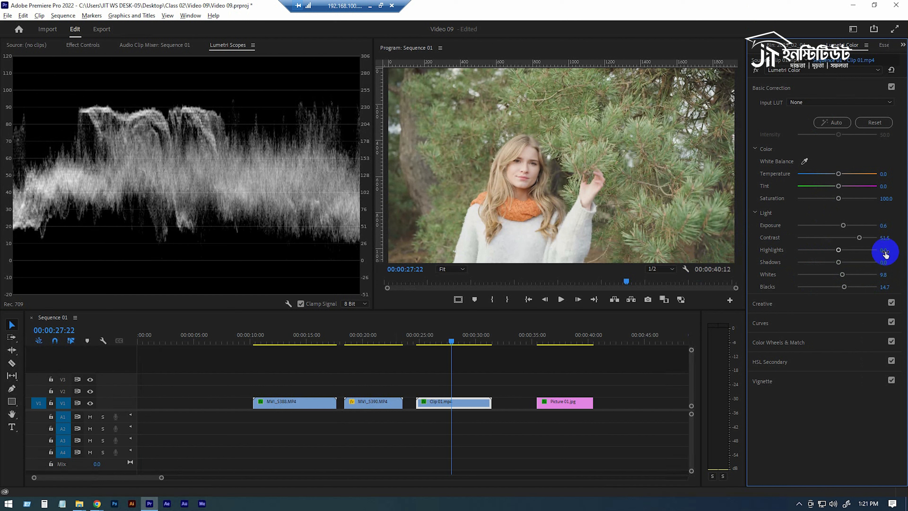
{"action": "left_click_drag", "start_coordinate": [886, 252], "coordinate": [782, 265]}
{"action": "left_click_drag", "start_coordinate": [884, 276], "coordinate": [866, 259]}
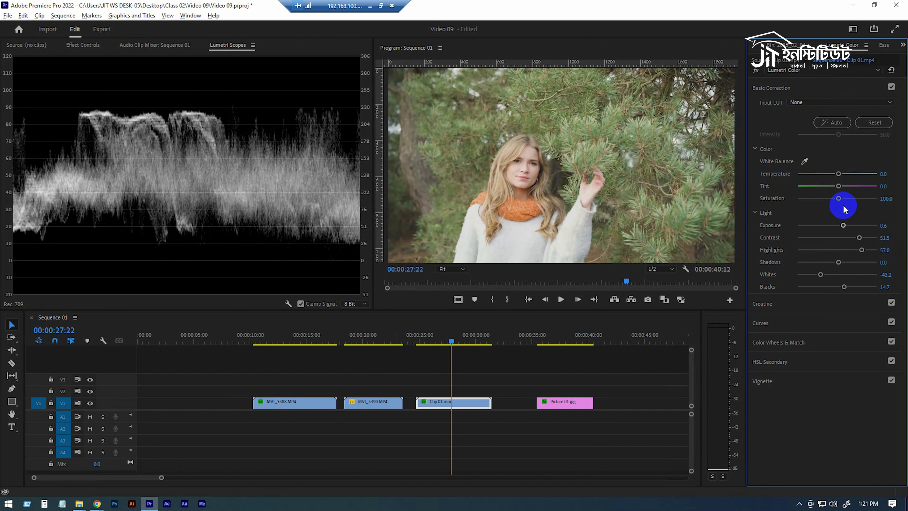
{"action": "left_click_drag", "start_coordinate": [839, 198], "coordinate": [842, 202]}
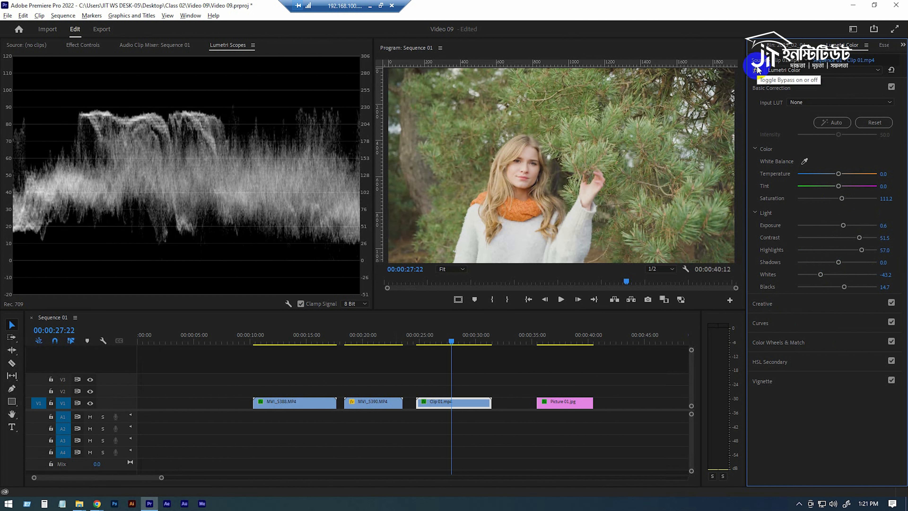
- Compare Clip 01.mp4 before and after grading by disabling and re-enabling its Lumetri Color effect in Effect Controls
{"action": "left_click", "coordinate": [91, 46]}
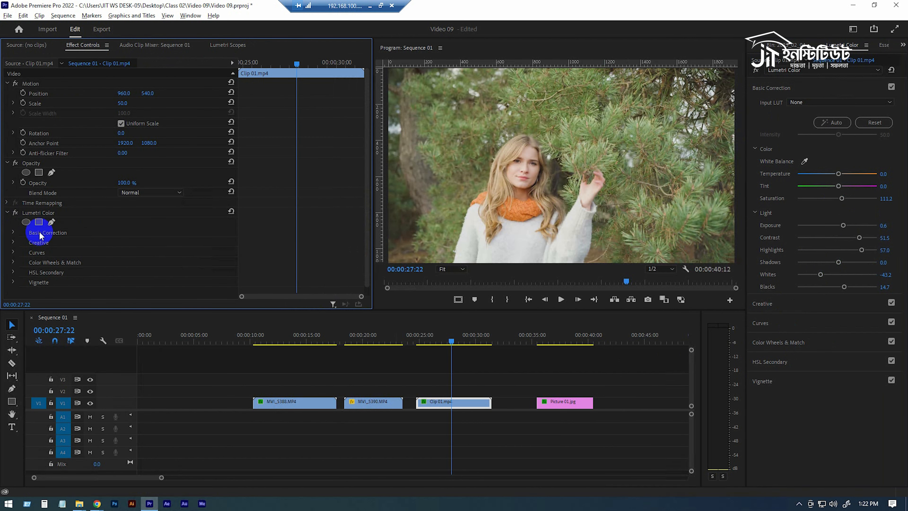
{"action": "left_click", "coordinate": [15, 212]}
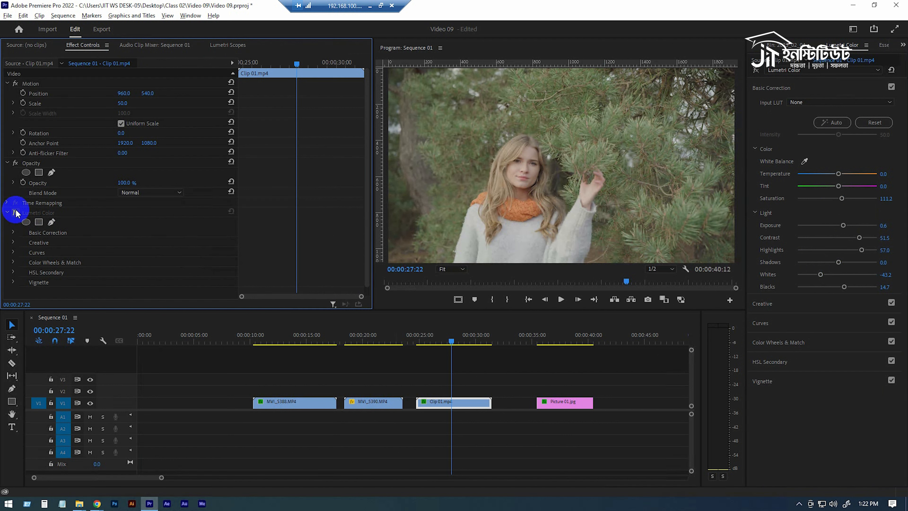
{"action": "left_click", "coordinate": [16, 213]}
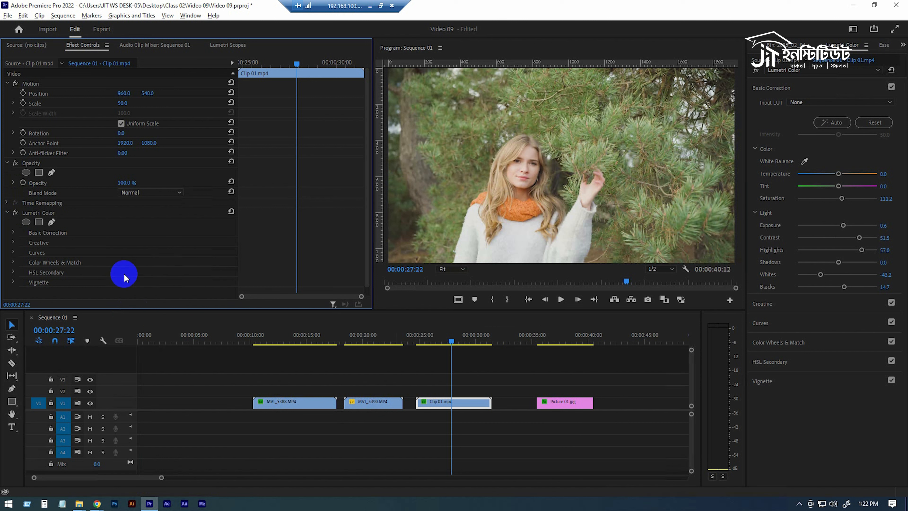
- Open the Curves section of Lumetri Color for Clip 01.mp4
{"action": "left_click", "coordinate": [792, 308]}
{"action": "left_click", "coordinate": [784, 247]}
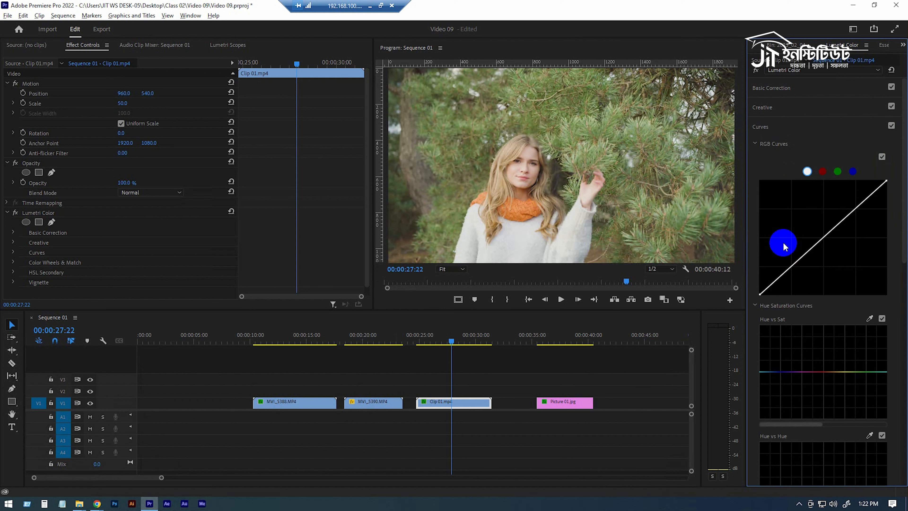
{"action": "left_click", "coordinate": [775, 127]}
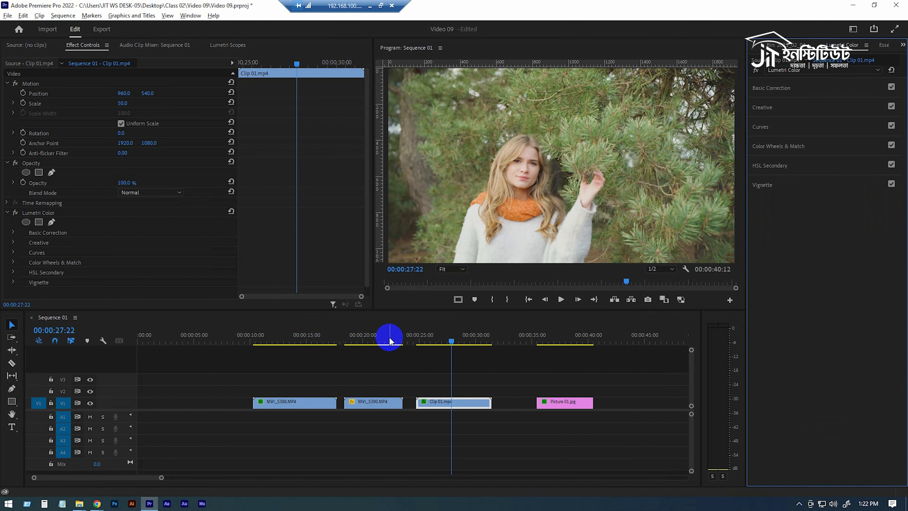
{"action": "left_click", "coordinate": [765, 130]}
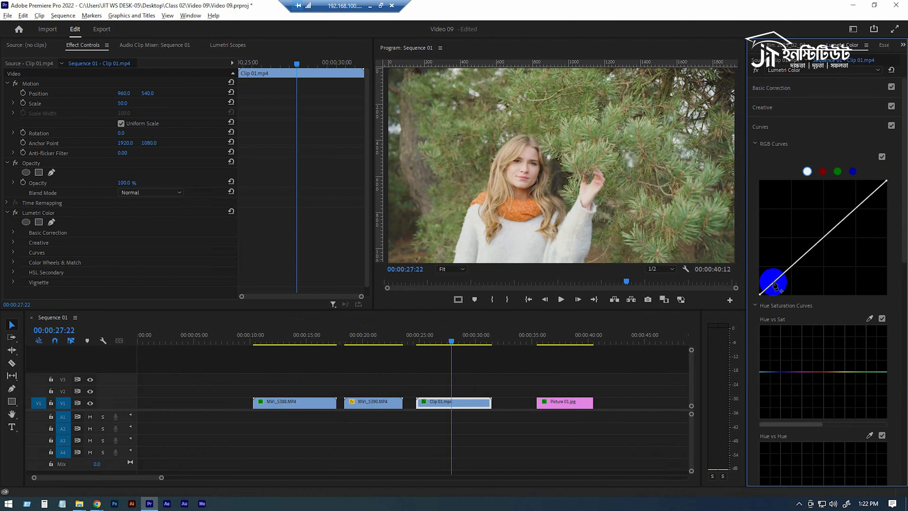
- Try a white RGB curve with lowered shadows and raised midtones on Clip 01.mp4, then reset the curve
{"action": "left_click_drag", "start_coordinate": [775, 282], "coordinate": [777, 283]}
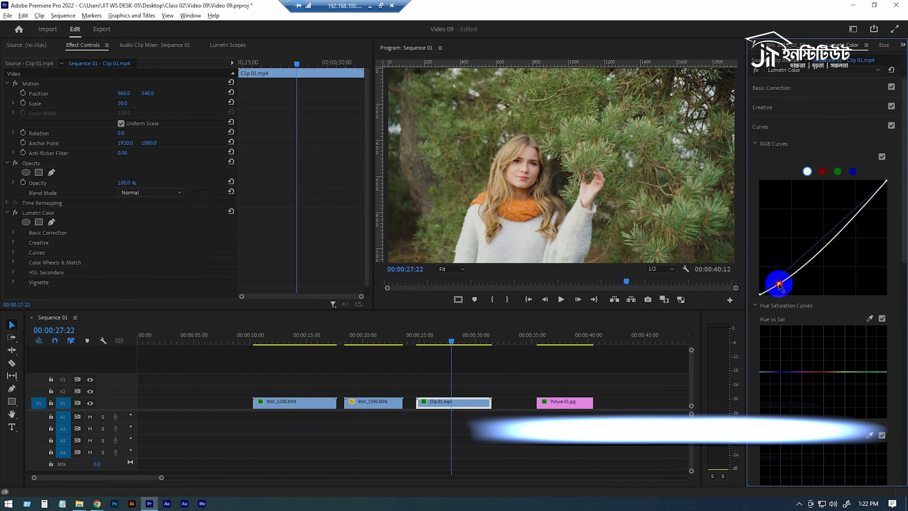
{"action": "left_click_drag", "start_coordinate": [822, 243], "coordinate": [819, 236]}
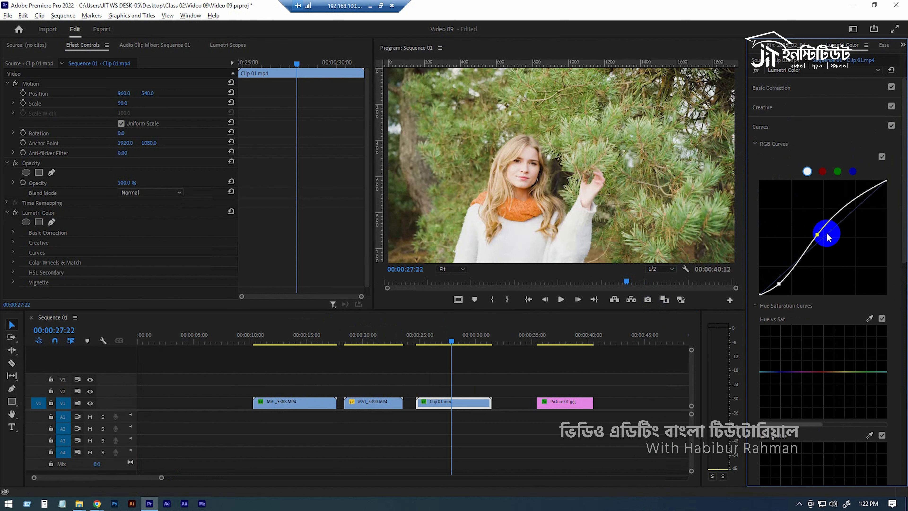
{"action": "double_click", "coordinate": [823, 234]}
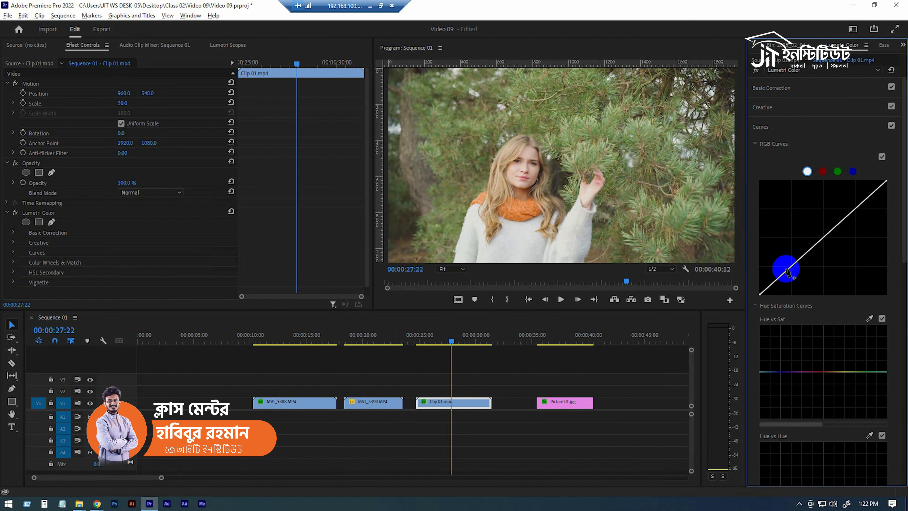
- Shape the white RGB curve of Clip 01.mp4 into a gentle S with a lowered shadow point and a slightly raised highlight point
{"action": "left_click_drag", "start_coordinate": [792, 272], "coordinate": [795, 274]}
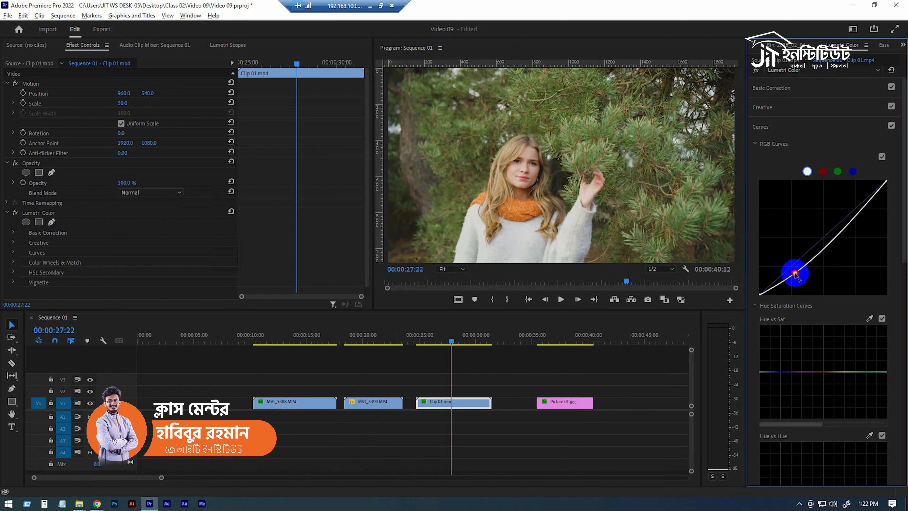
{"action": "left_click", "coordinate": [853, 214]}
{"action": "left_click_drag", "start_coordinate": [859, 215], "coordinate": [851, 206]}
{"action": "left_click", "coordinate": [793, 274]}
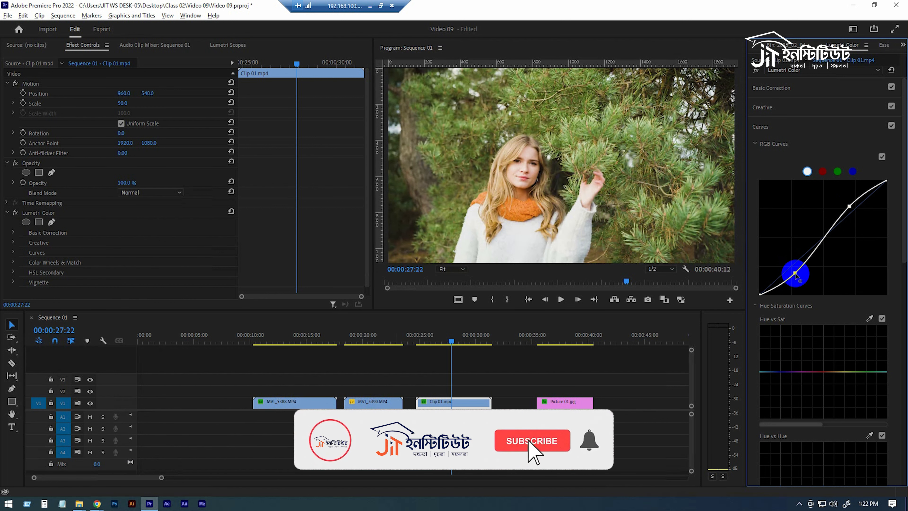
{"action": "left_click_drag", "start_coordinate": [793, 273], "coordinate": [795, 272]}
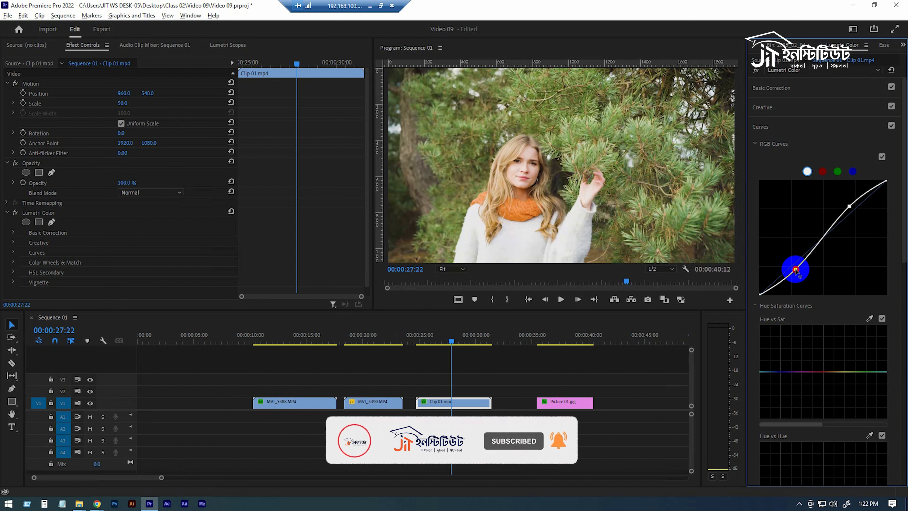
{"action": "left_click", "coordinate": [850, 198]}
{"action": "left_click_drag", "start_coordinate": [850, 205], "coordinate": [851, 207]}
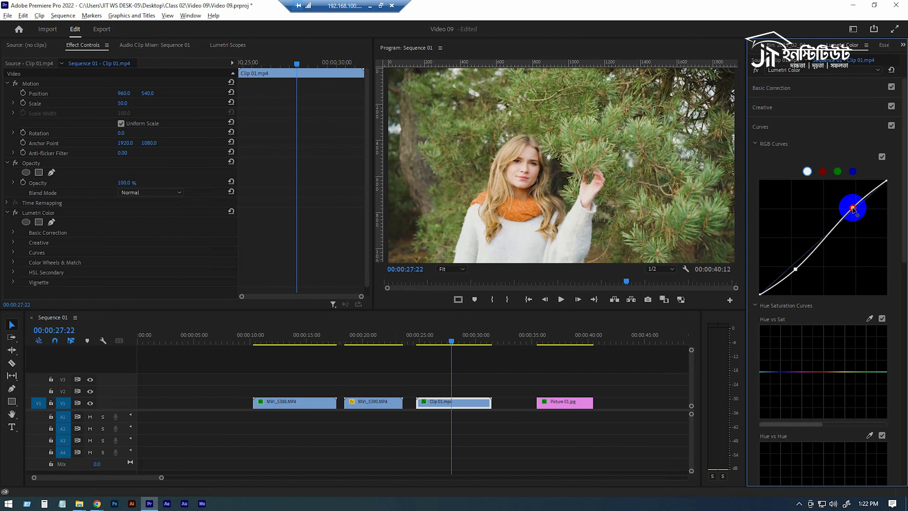